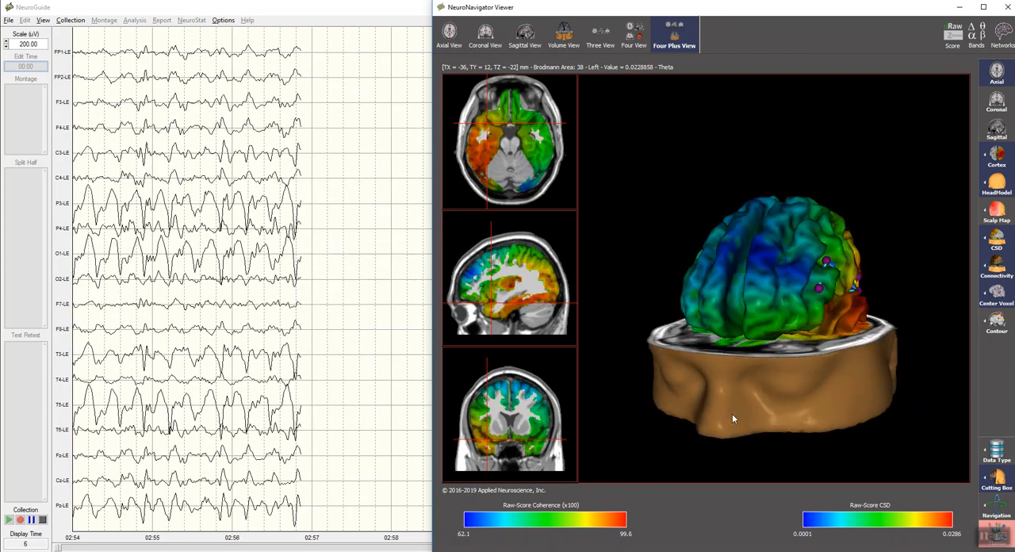
# Step: Cycle through the axial, coronal, sagittal, volume, three and four view layouts, finishing in the Four Plus View
pyautogui.click(450, 30)
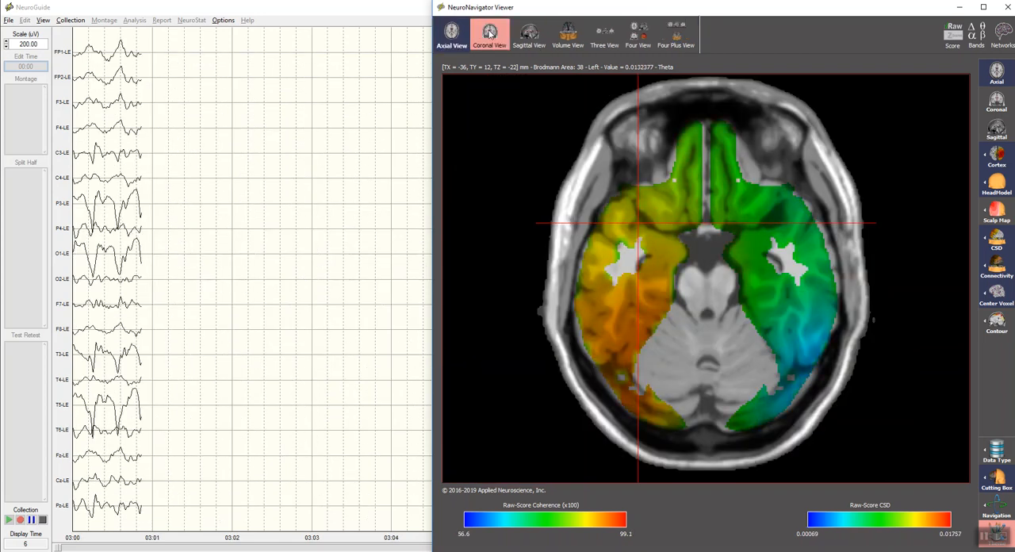
pyautogui.click(491, 32)
pyautogui.click(527, 33)
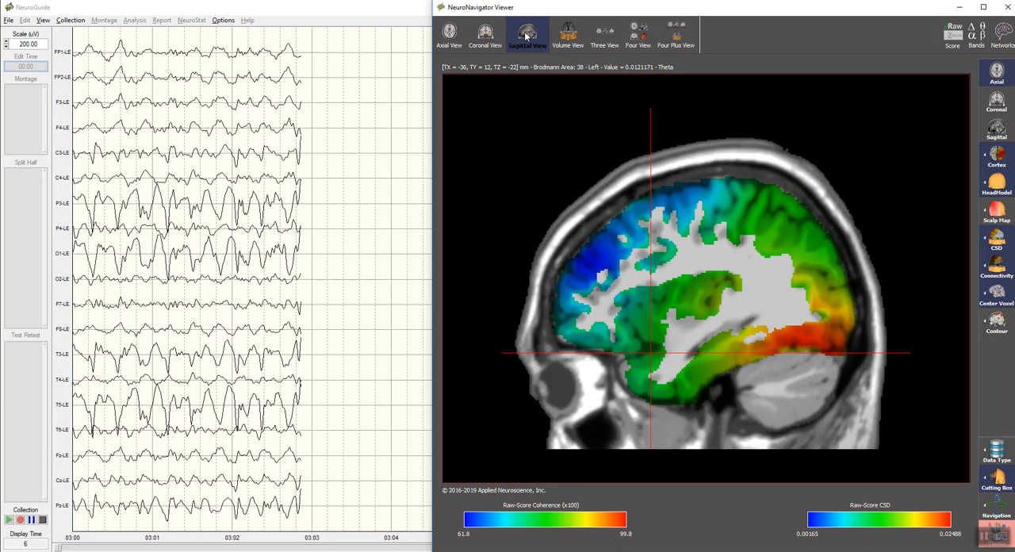
pyautogui.click(567, 34)
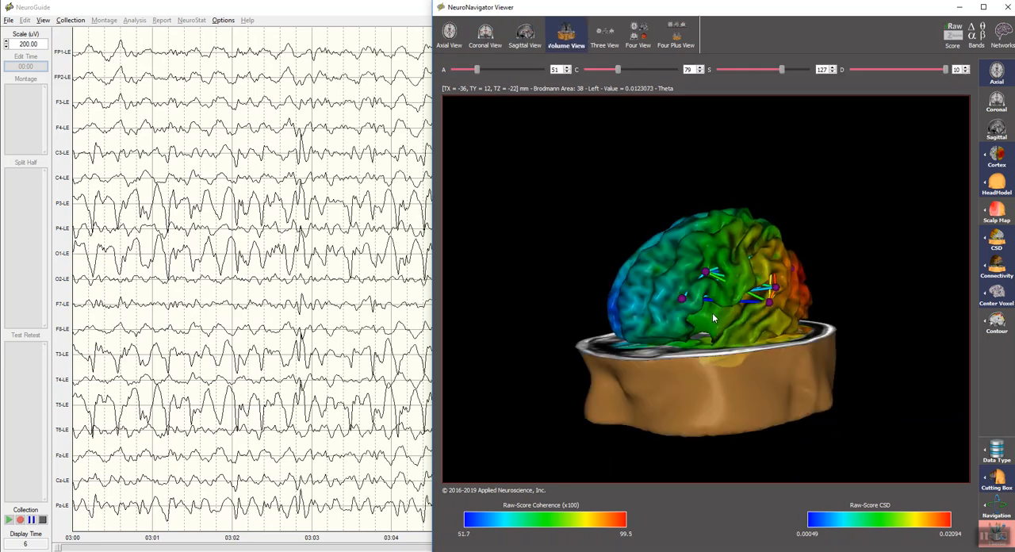
pyautogui.click(616, 35)
pyautogui.click(638, 33)
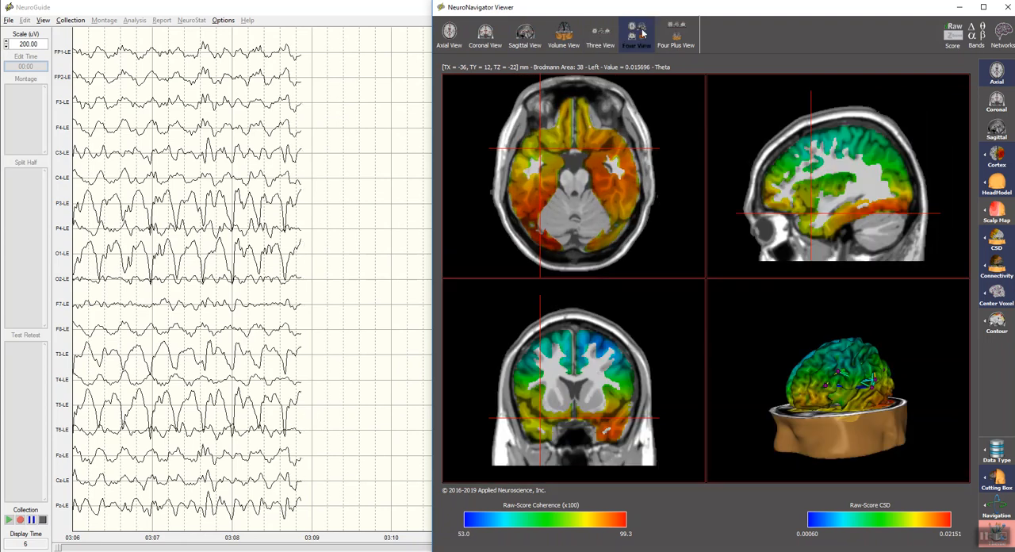
pyautogui.click(675, 35)
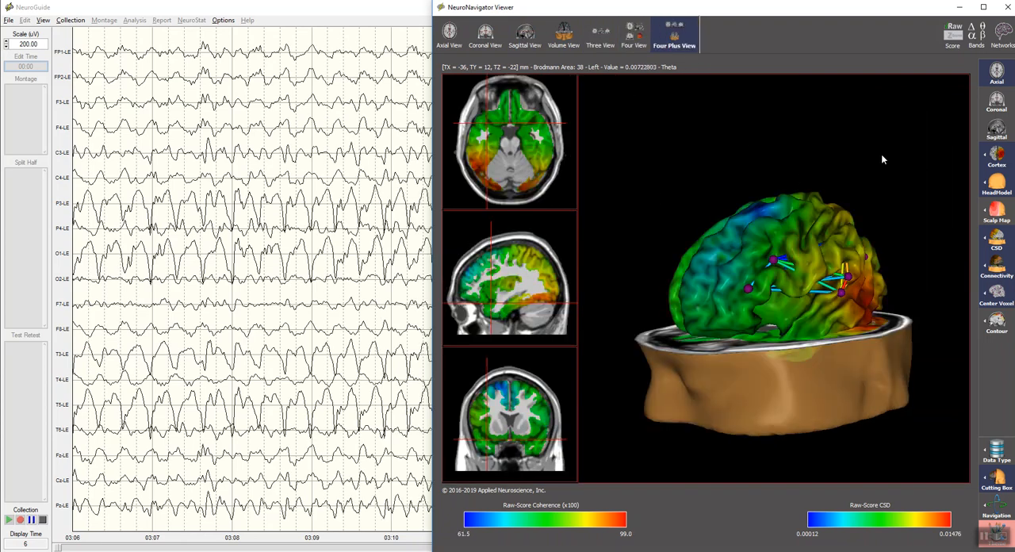
# Step: Add the coronal and sagittal slices to the 3D model and move the axial slice's crosshair to about X -7 mm, Y 11 mm
pyautogui.click(997, 98)
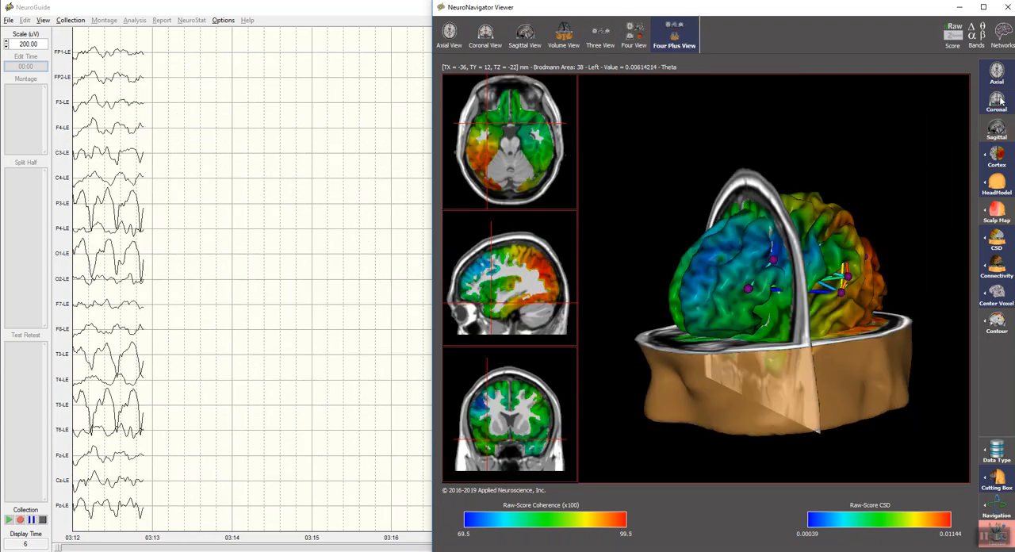
pyautogui.click(997, 129)
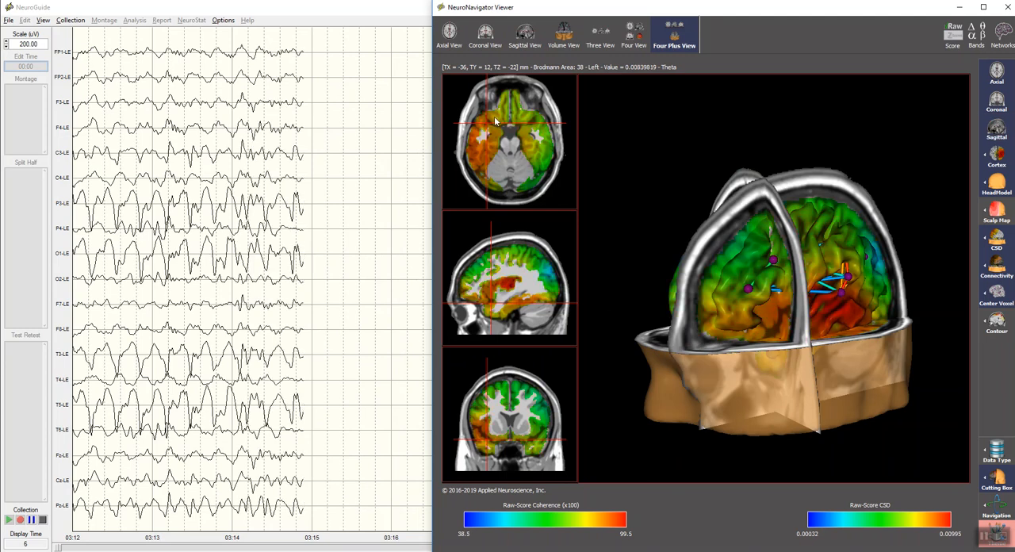
pyautogui.moveTo(483, 124); pyautogui.dragTo(506, 124)
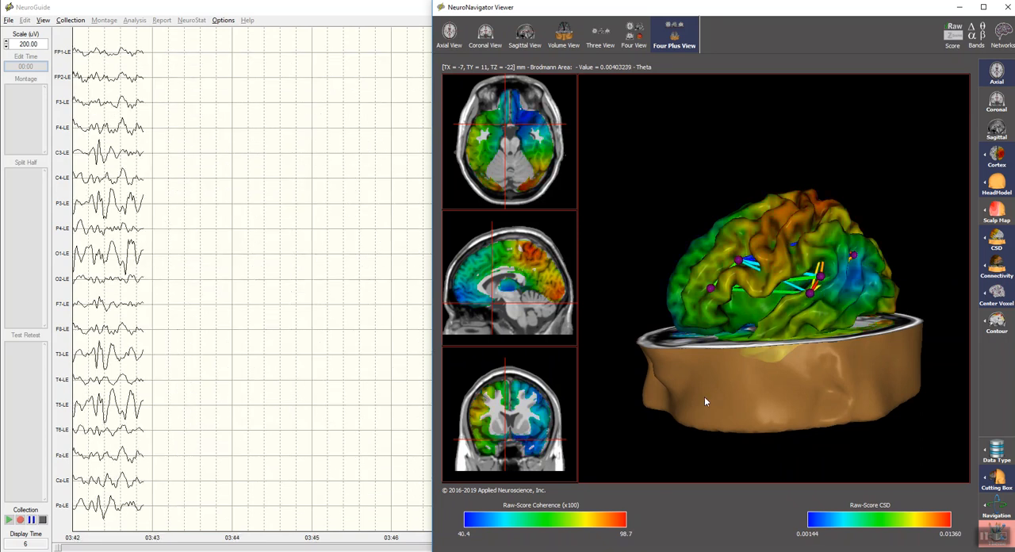
# Step: Open the head model's transparency setting and hide the head model in the 3D view
pyautogui.click(986, 185)
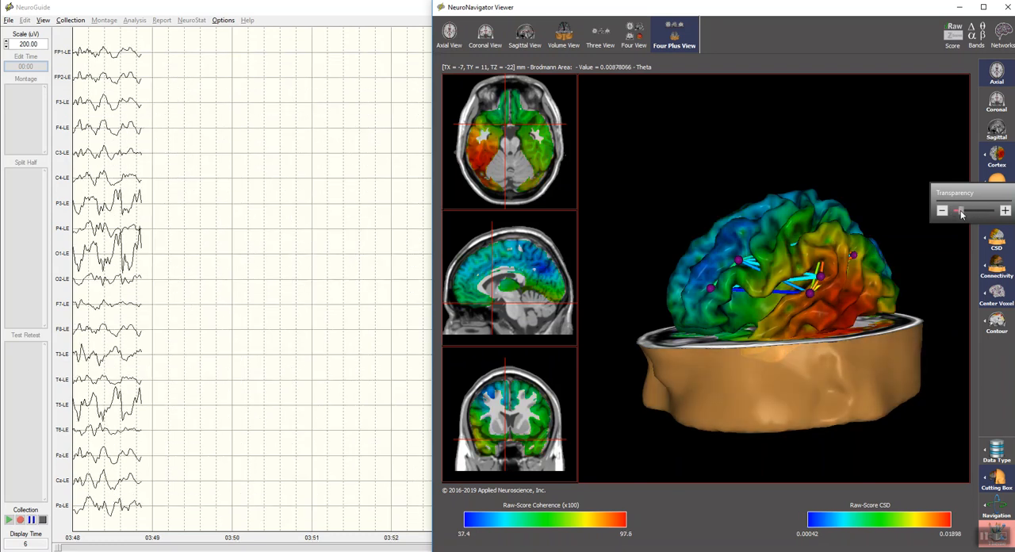
pyautogui.click(1002, 185)
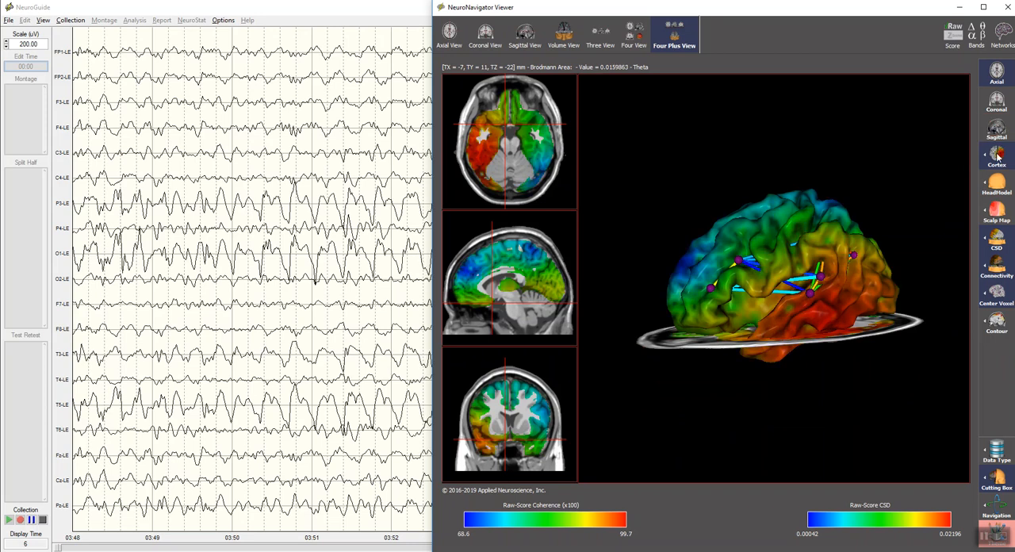
# Step: Increase the cortex transparency to expose the network connections inside, and hide the cortex
pyautogui.moveTo(991, 158)
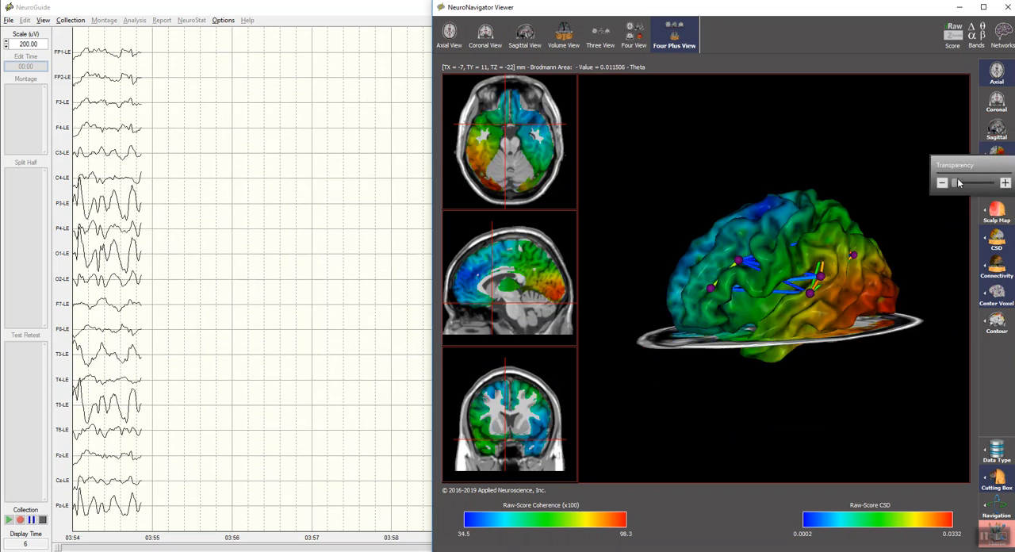
pyautogui.moveTo(955, 187)
pyautogui.mouseDown()
pyautogui.moveTo(976, 191)
pyautogui.moveTo(967, 193)
pyautogui.mouseUp()
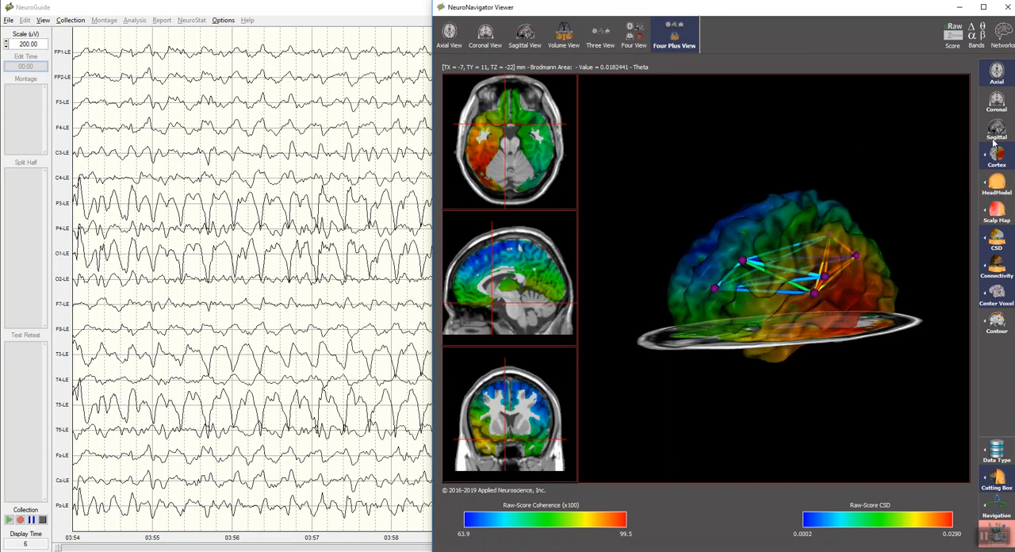
pyautogui.click(997, 156)
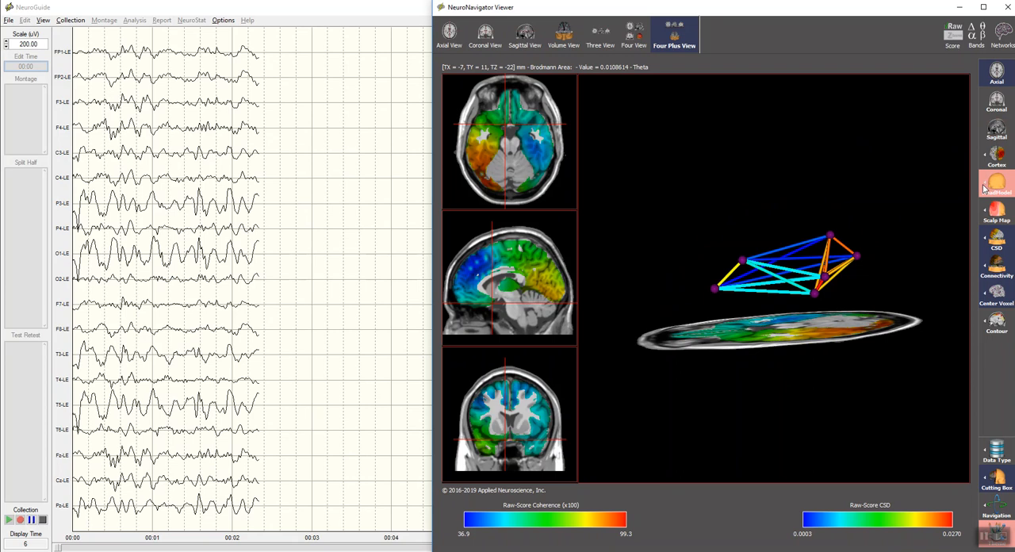
# Step: Show the head model again beneath the network connections
pyautogui.moveTo(986, 186)
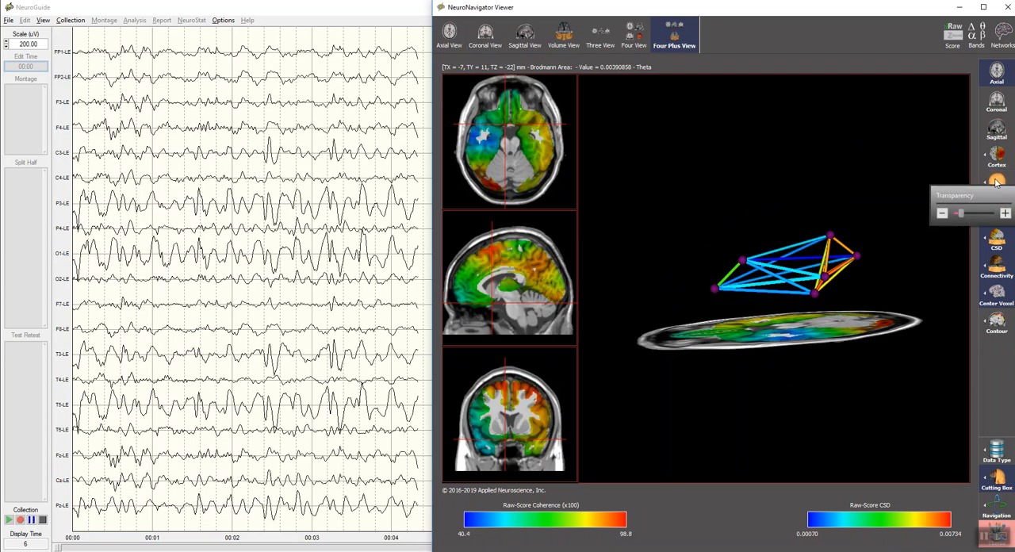
pyautogui.click(997, 182)
pyautogui.moveTo(899, 276); pyautogui.dragTo(870, 253)
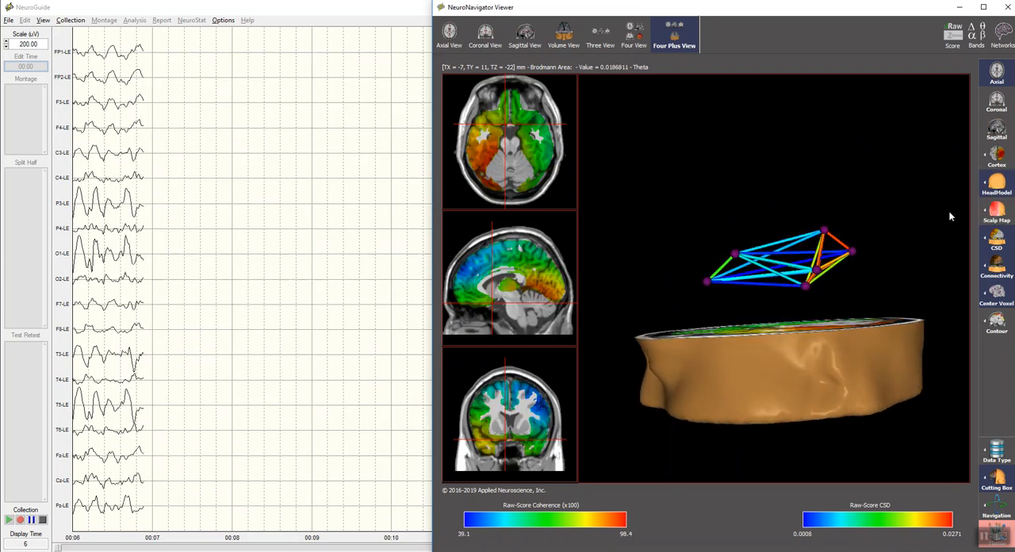
# Step: Overlay the scalp map on the head model with increased transparency, and hide it again
pyautogui.click(997, 211)
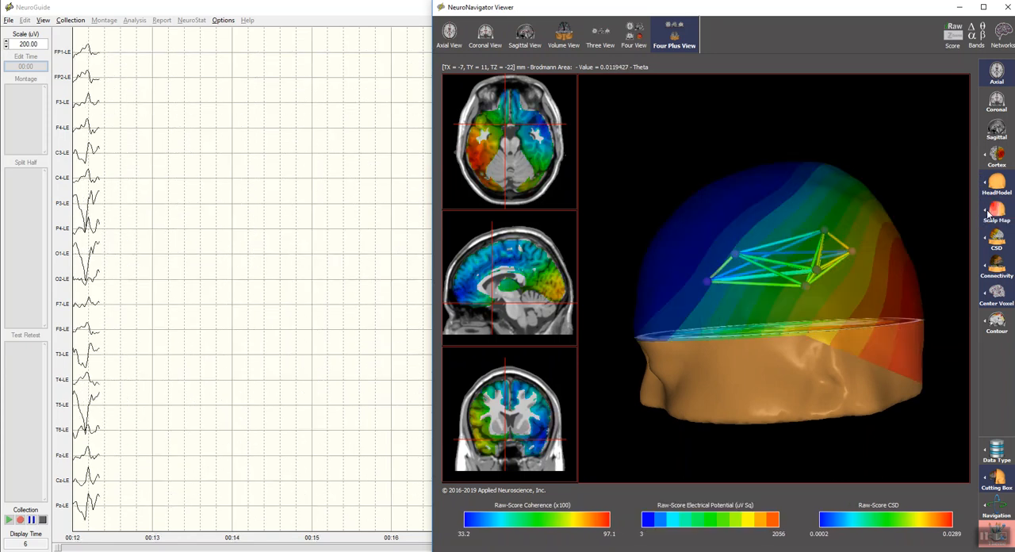
pyautogui.click(988, 212)
pyautogui.moveTo(927, 238); pyautogui.dragTo(885, 237)
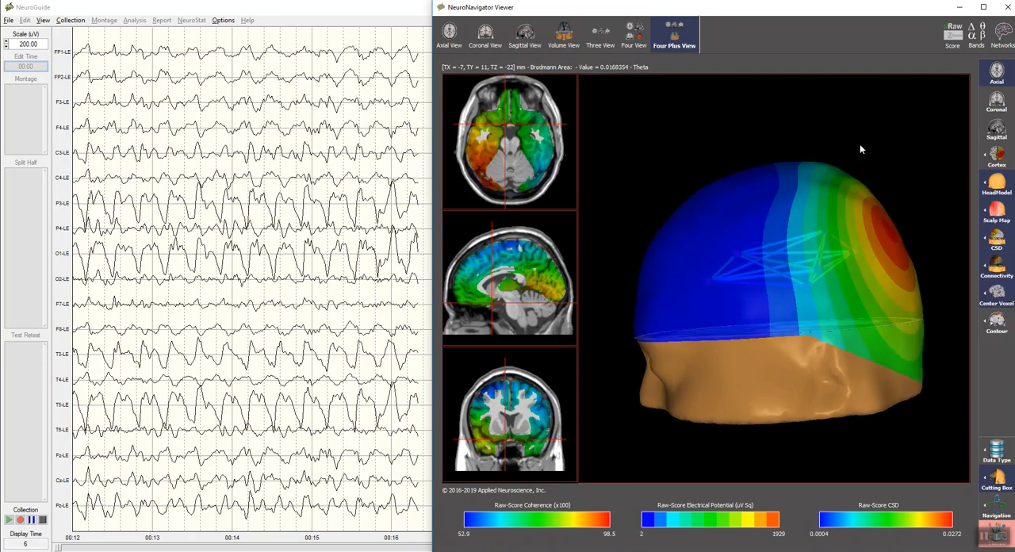
pyautogui.click(997, 211)
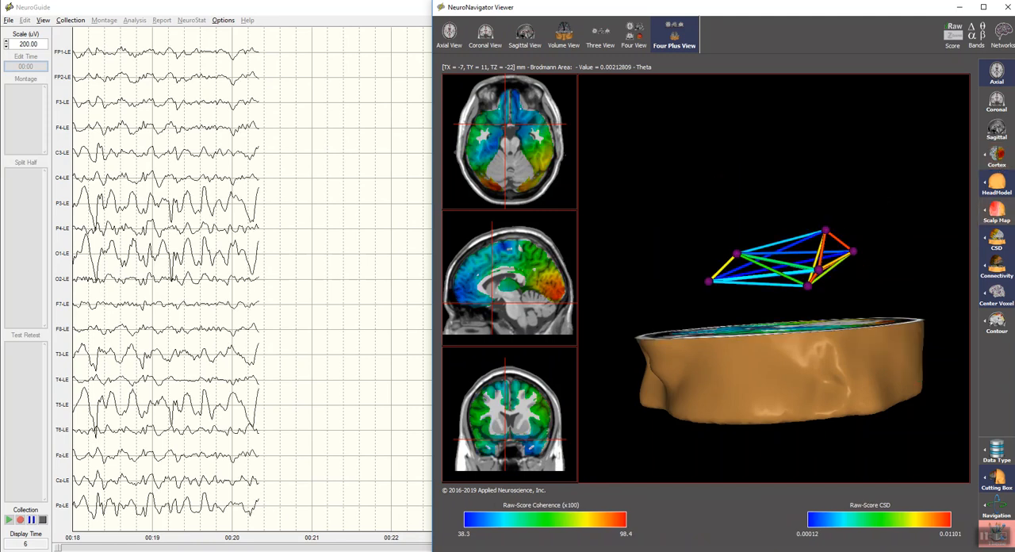
# Step: Review the list of available brain networks and the connections in the 3D view, and close the list without changing the selection
pyautogui.click(1000, 33)
pyautogui.moveTo(915, 163); pyautogui.dragTo(901, 263)
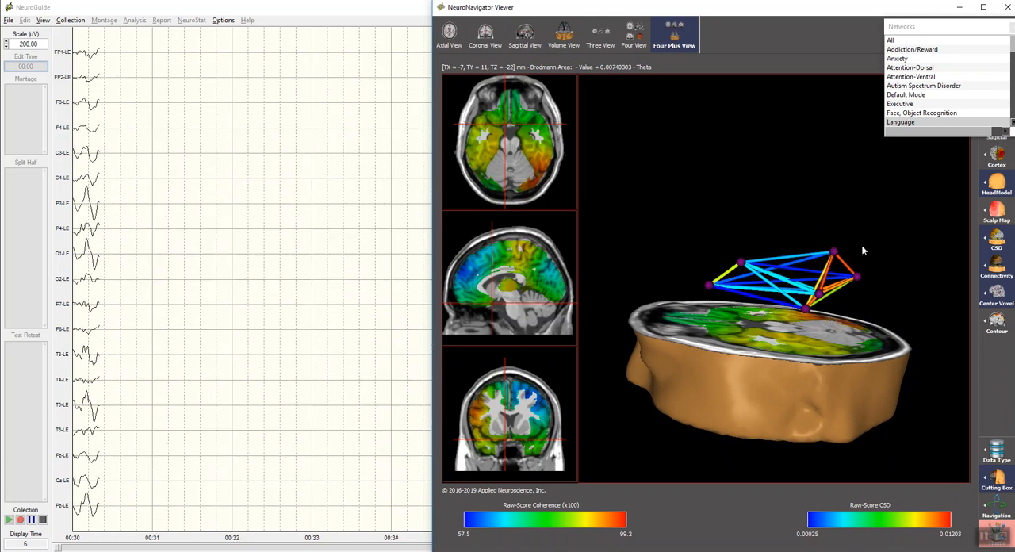
pyautogui.moveTo(686, 378); pyautogui.dragTo(750, 388)
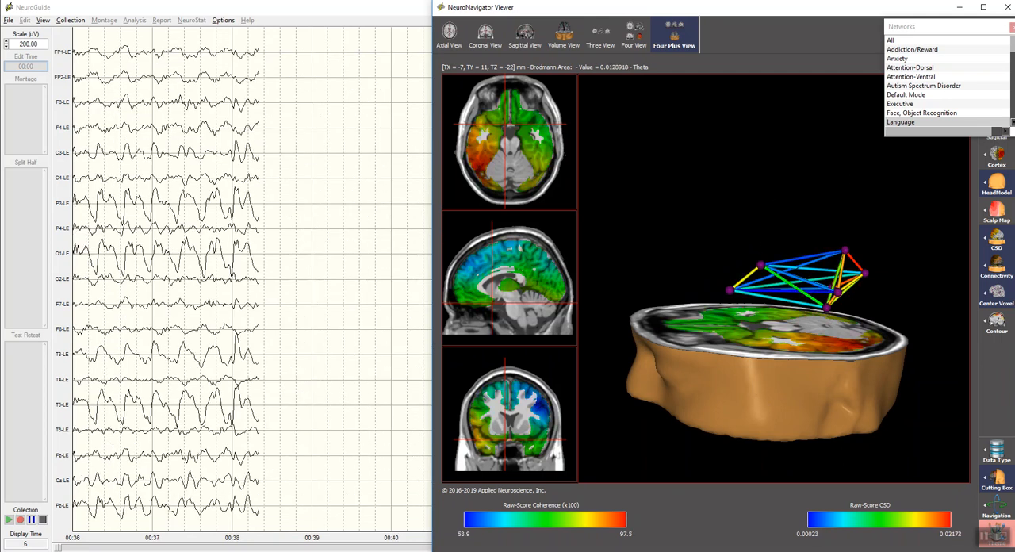
pyautogui.click(1012, 27)
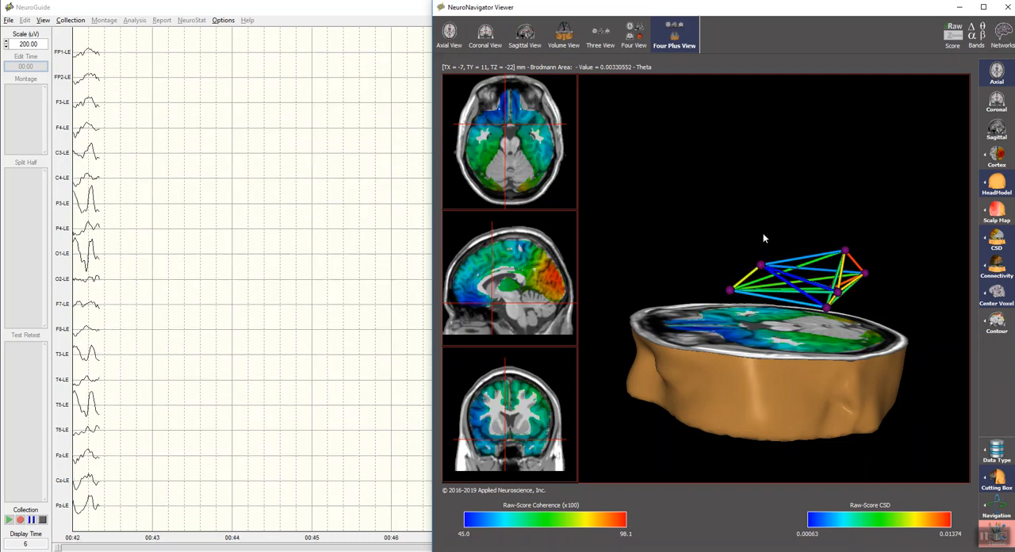
# Step: Move the sagittal slice's crosshair to about Y -74 mm, Z -11 mm and display the Attention-Dorsal network
pyautogui.moveTo(530, 297)
pyautogui.mouseDown()
pyautogui.moveTo(511, 305)
pyautogui.moveTo(547, 293)
pyautogui.mouseUp()
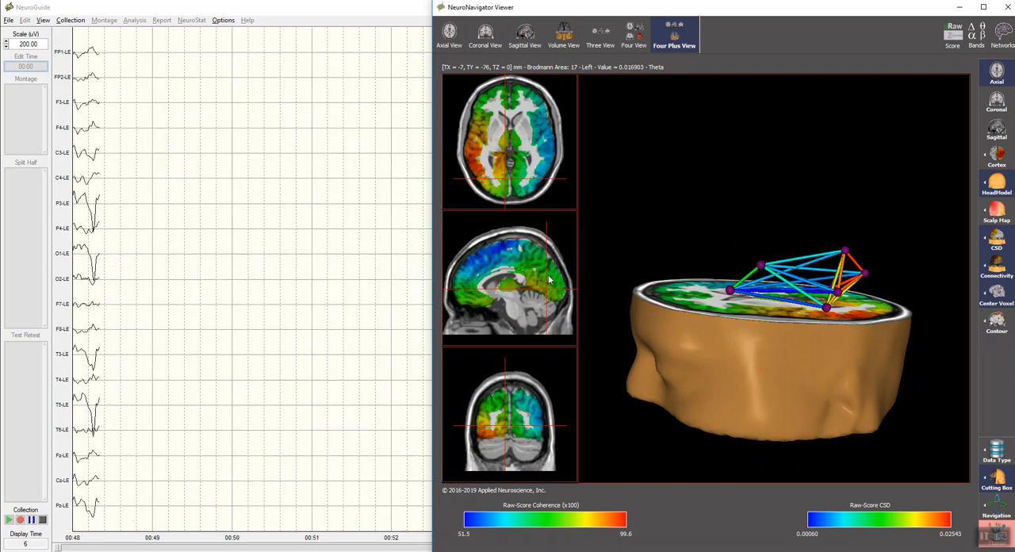
pyautogui.moveTo(547, 277); pyautogui.dragTo(545, 295)
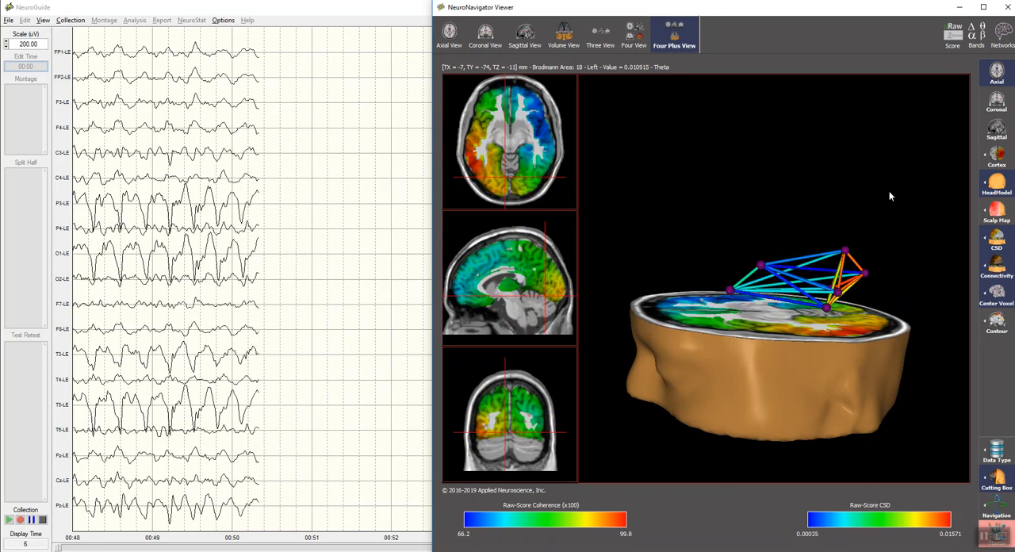
pyautogui.click(1002, 33)
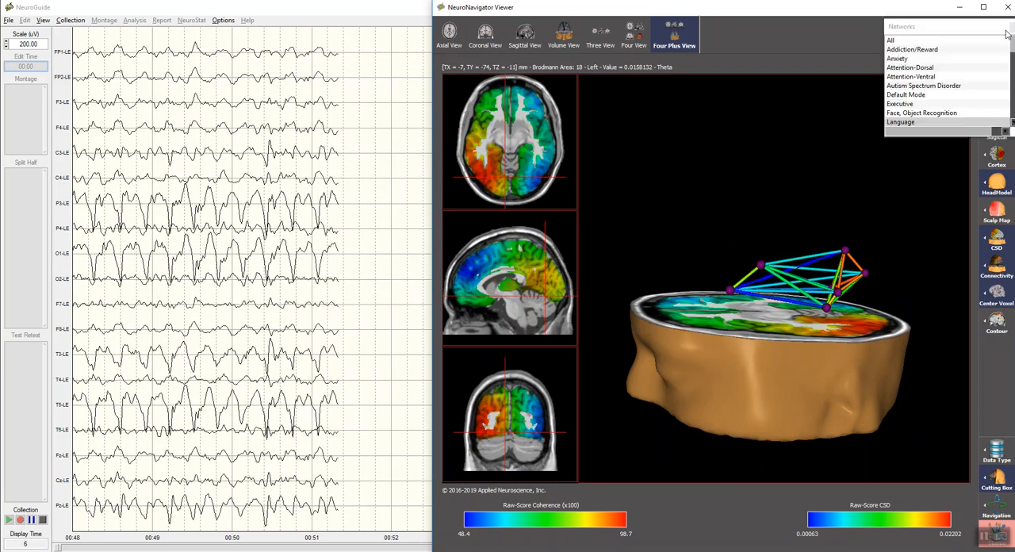
pyautogui.click(908, 68)
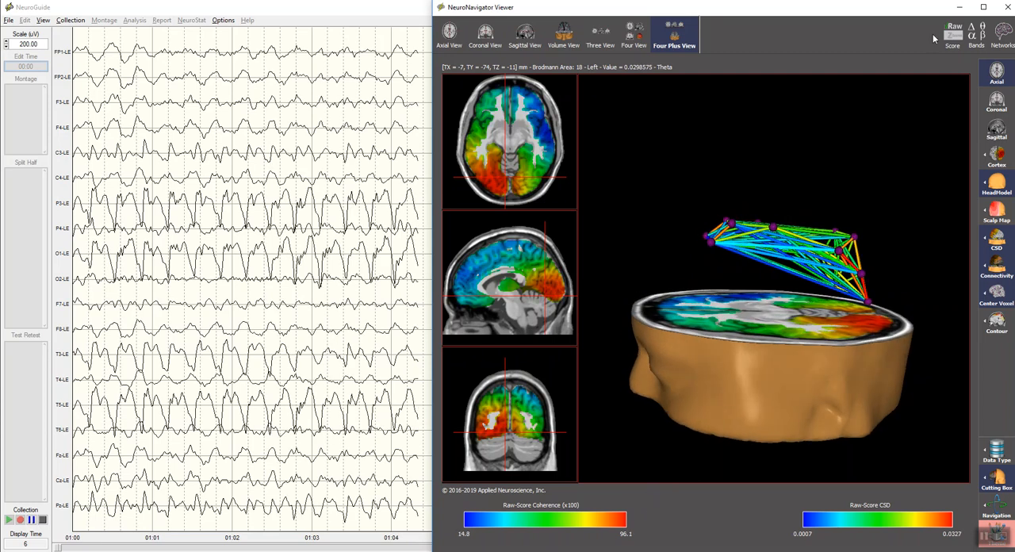
# Step: Compare the network's functional connectivity as Lagged Coherence and Phase Difference, and return it to Coherence
pyautogui.click(997, 452)
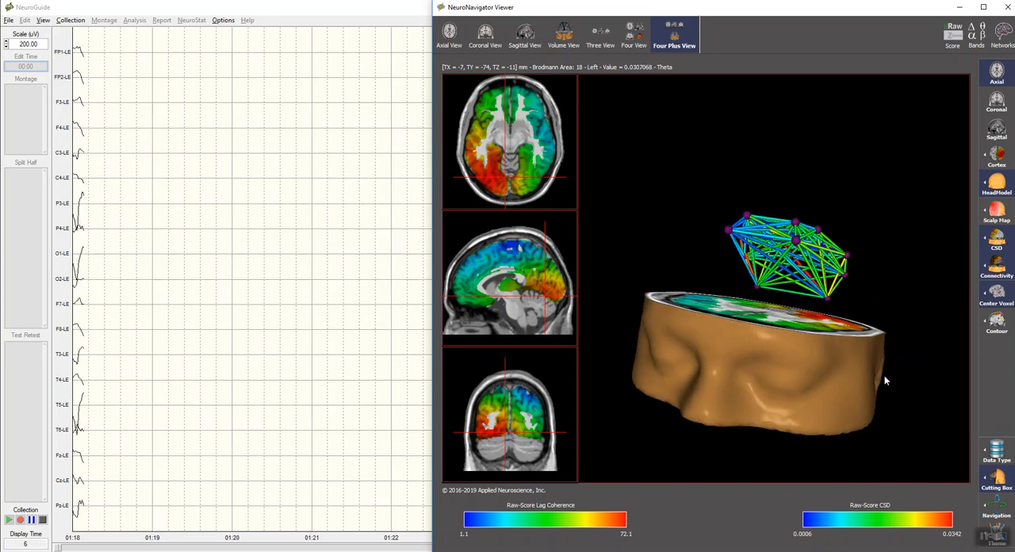
pyautogui.click(997, 449)
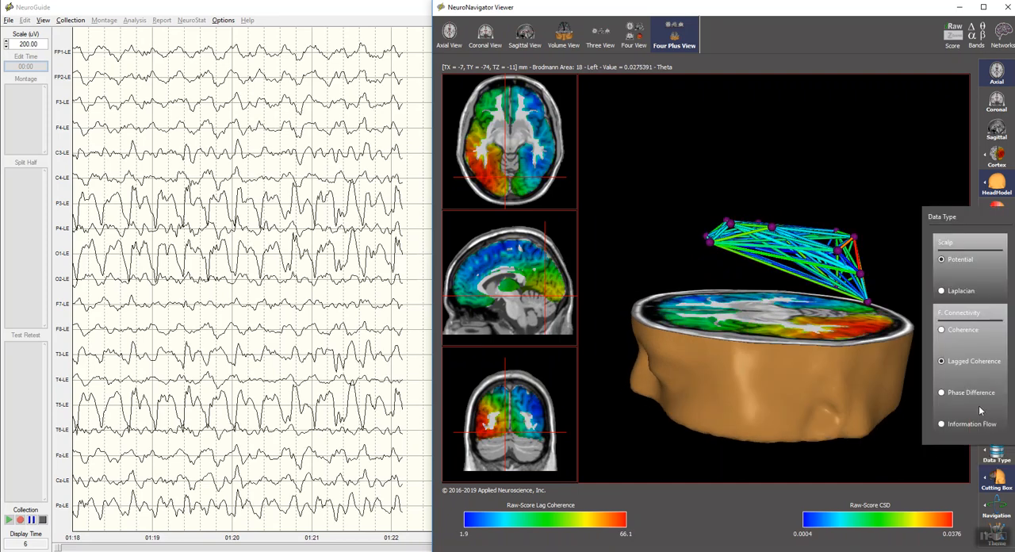
pyautogui.click(942, 395)
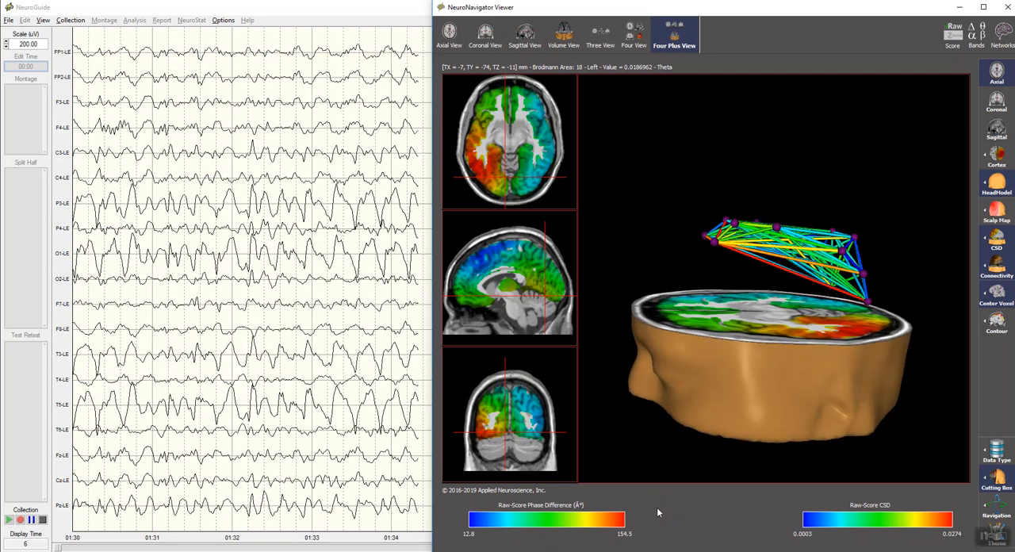
pyautogui.click(999, 449)
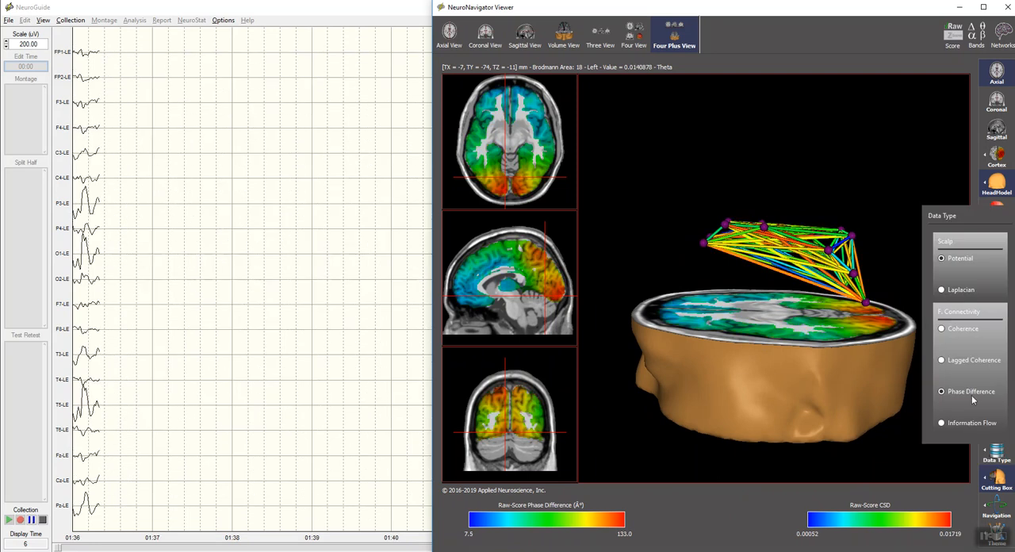
pyautogui.click(941, 329)
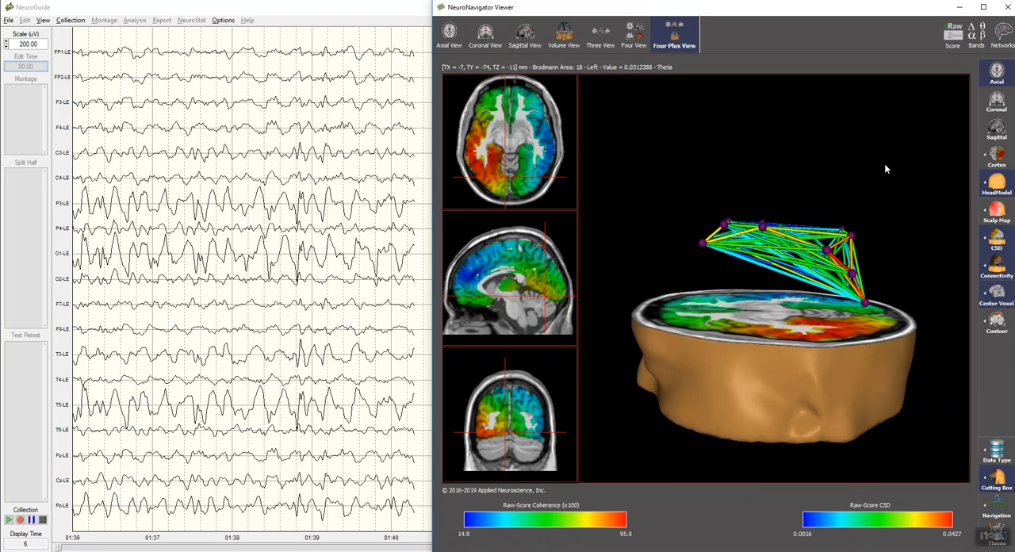
# Step: Show the DTI fiber tracts in the 3D model together with the functional connectivity
pyautogui.click(986, 270)
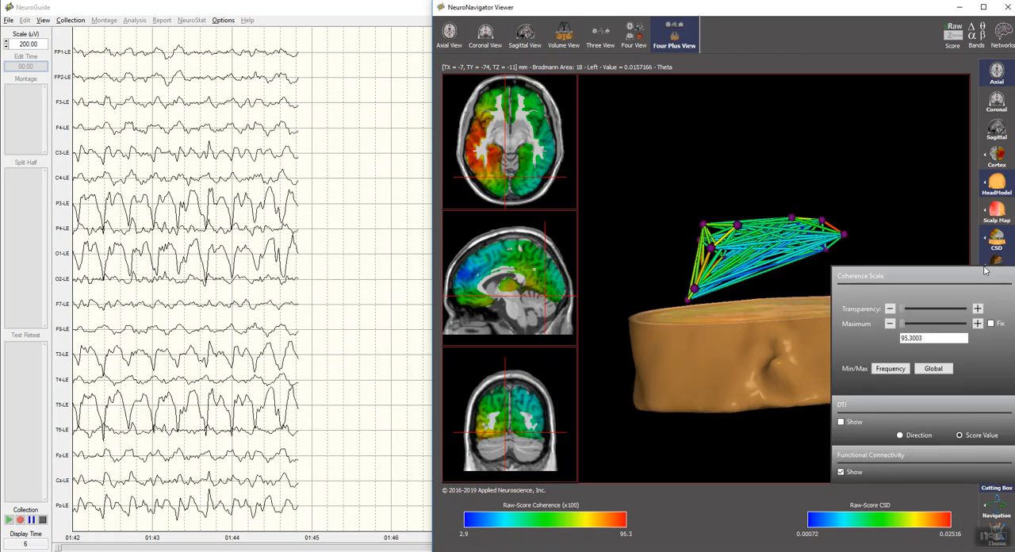
pyautogui.click(843, 423)
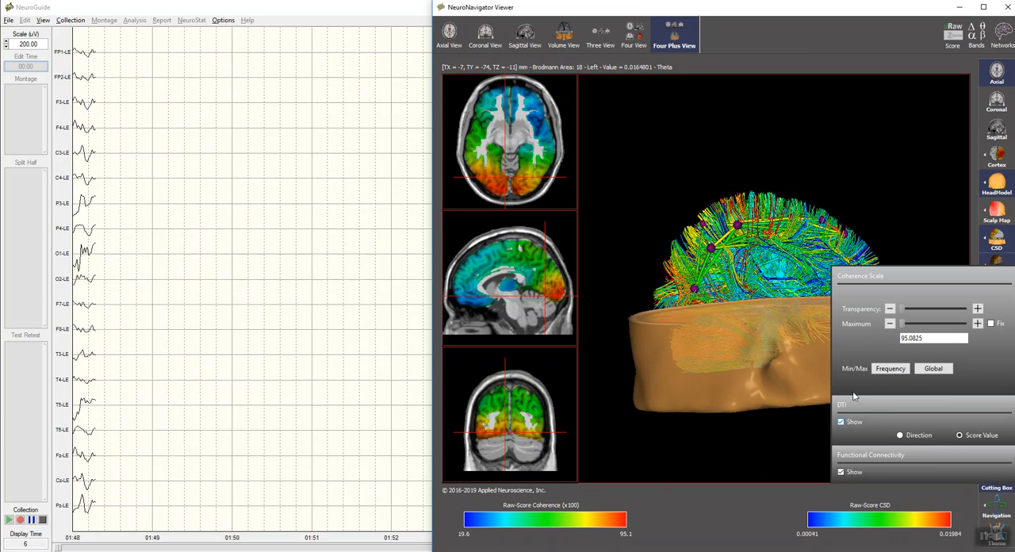
pyautogui.moveTo(907, 194); pyautogui.dragTo(881, 215)
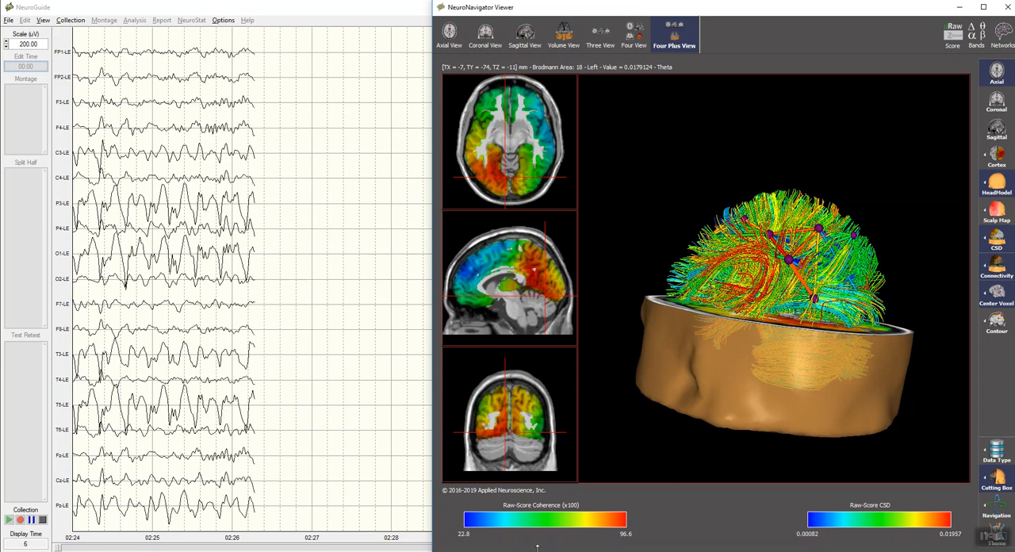
# Step: Switch the displayed brain network to Language
pyautogui.click(1005, 35)
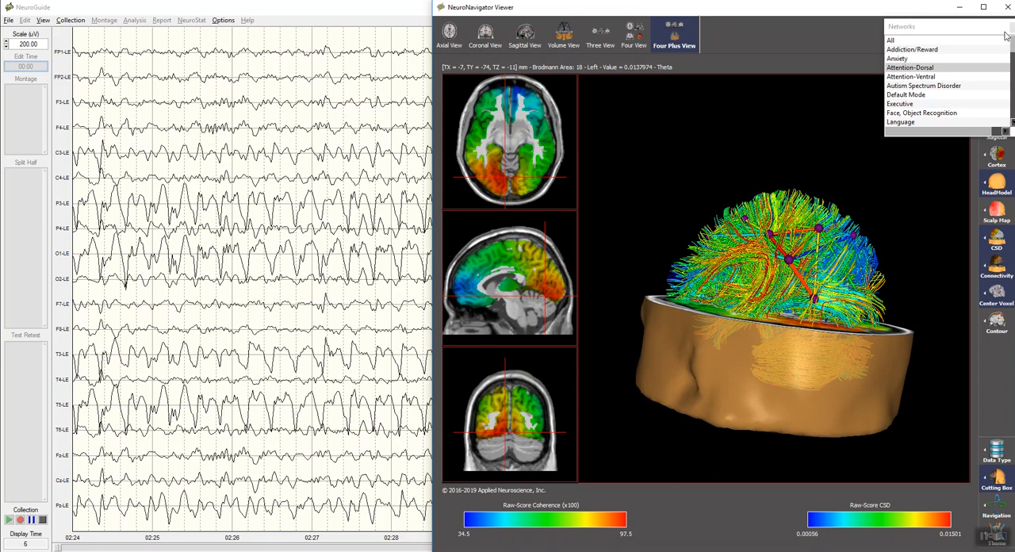
pyautogui.click(901, 122)
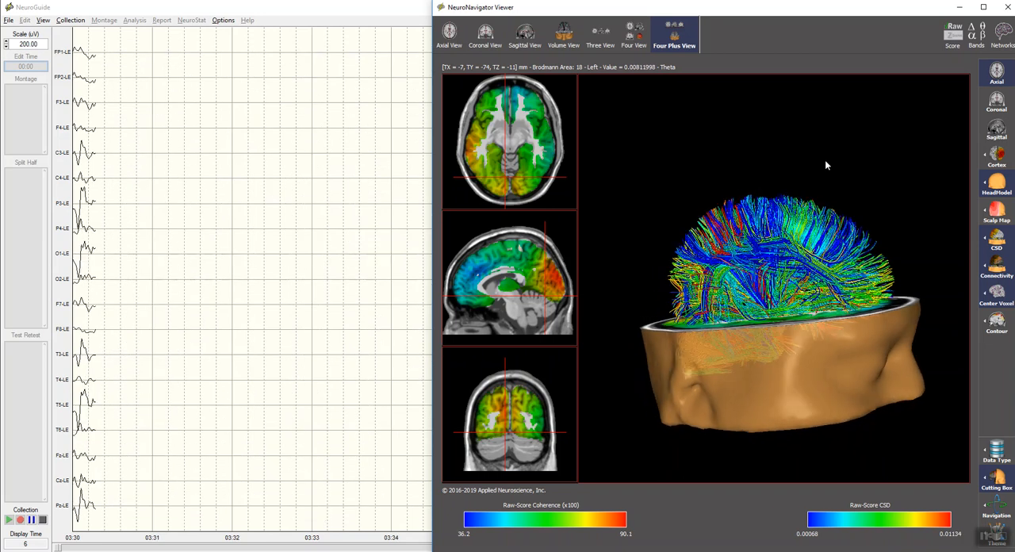
# Step: View the list of available frequency bands and keep Theta as the displayed band
pyautogui.click(979, 39)
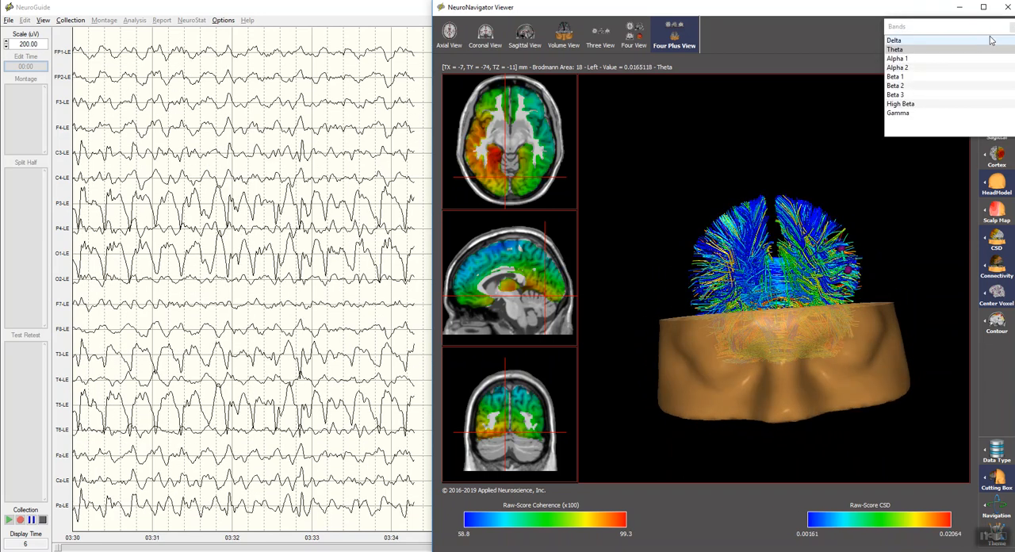
pyautogui.click(1012, 27)
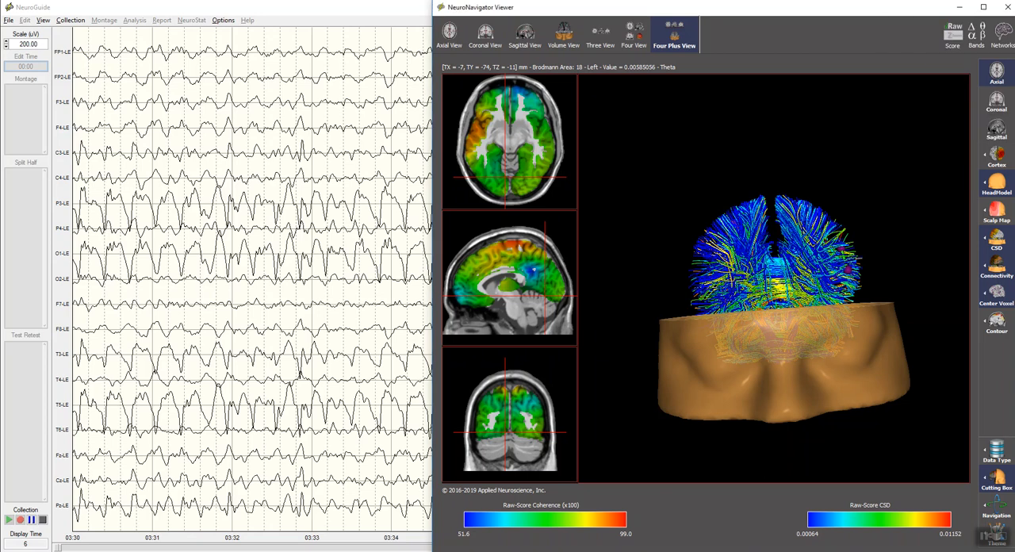
# Step: Compare the Z-score display of the connectivity and current source density with the raw scores, and return it to raw scores
pyautogui.click(954, 50)
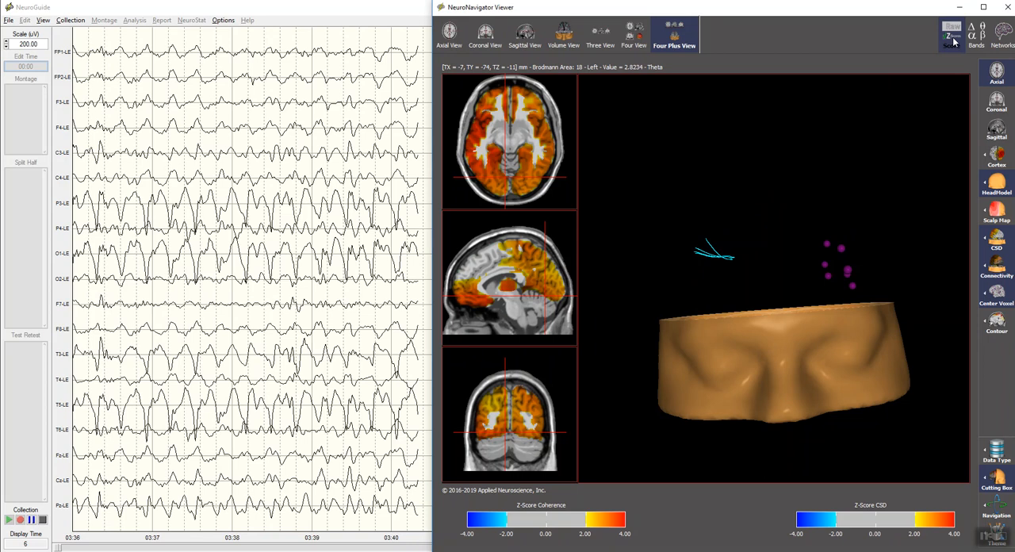
pyautogui.click(952, 46)
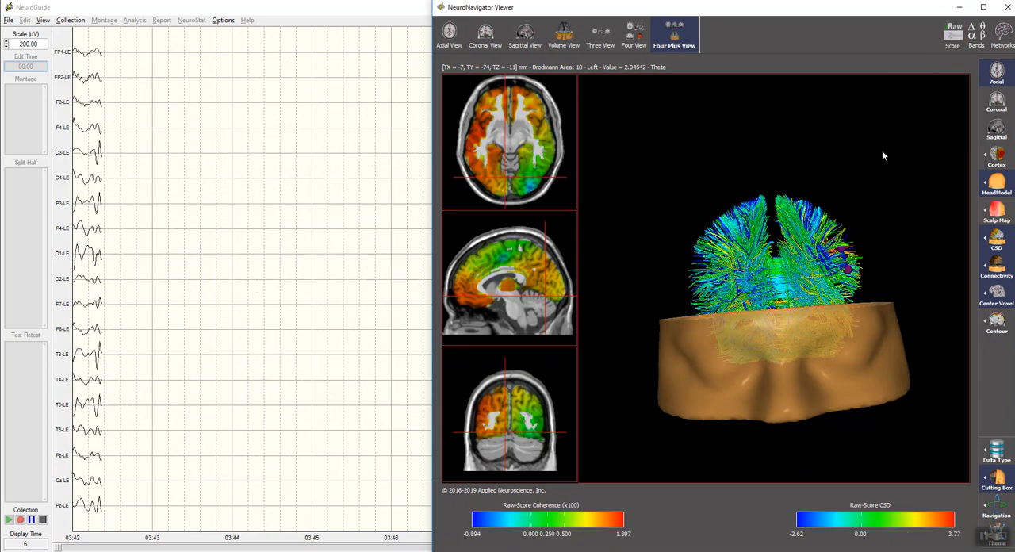
pyautogui.click(953, 32)
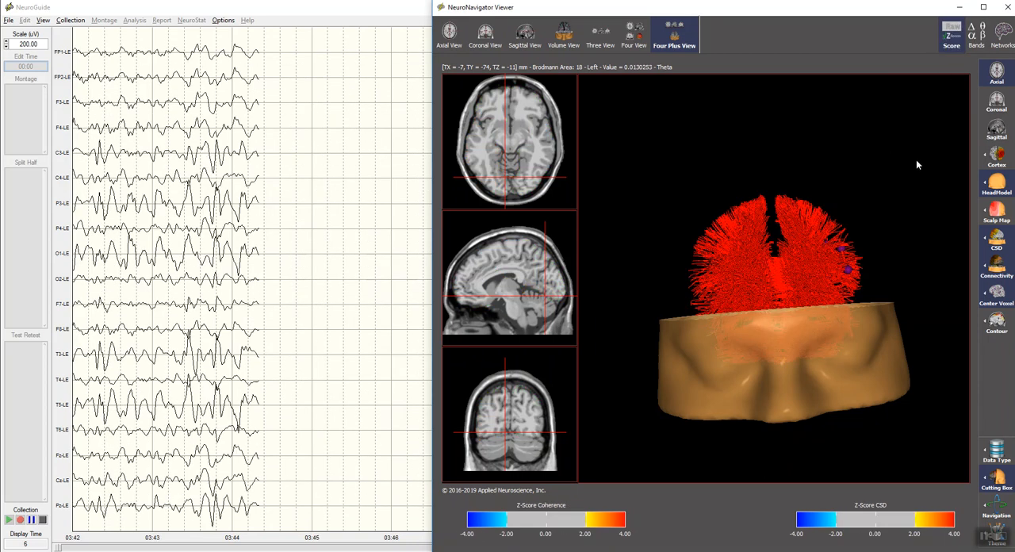
pyautogui.click(953, 36)
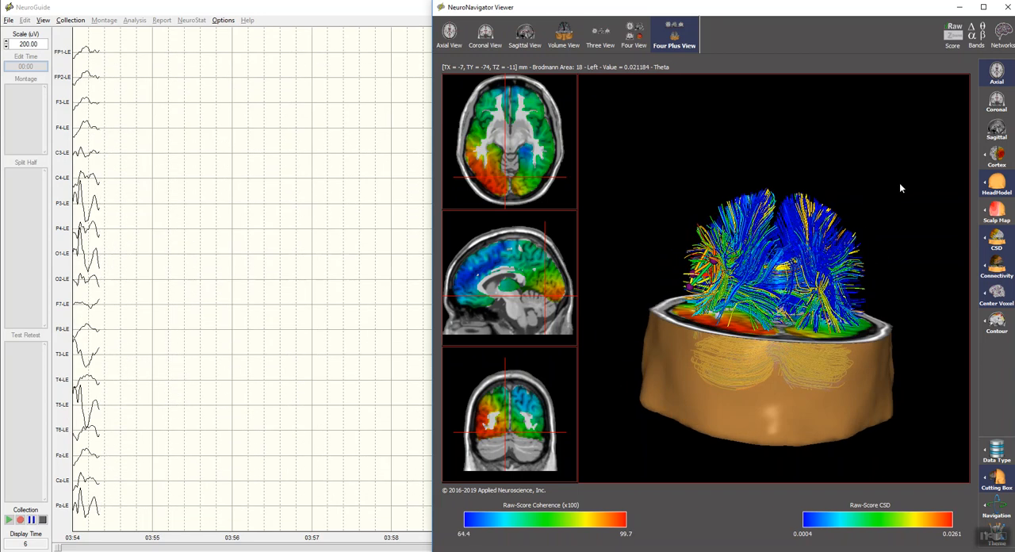
# Step: Hide the head model in the 3D view, leaving the fiber tracts and axial slice displayed
pyautogui.click(999, 195)
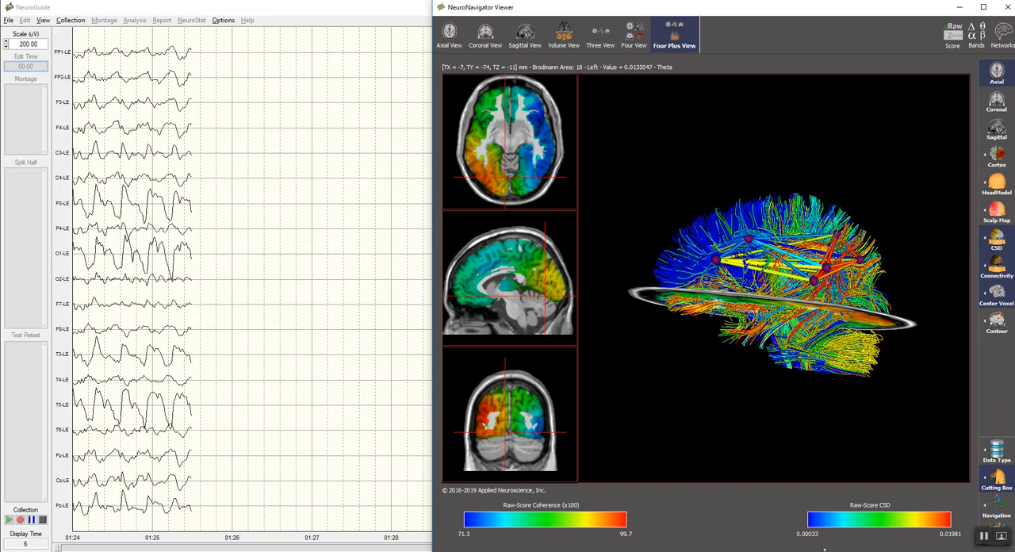
pyautogui.click(898, 551)
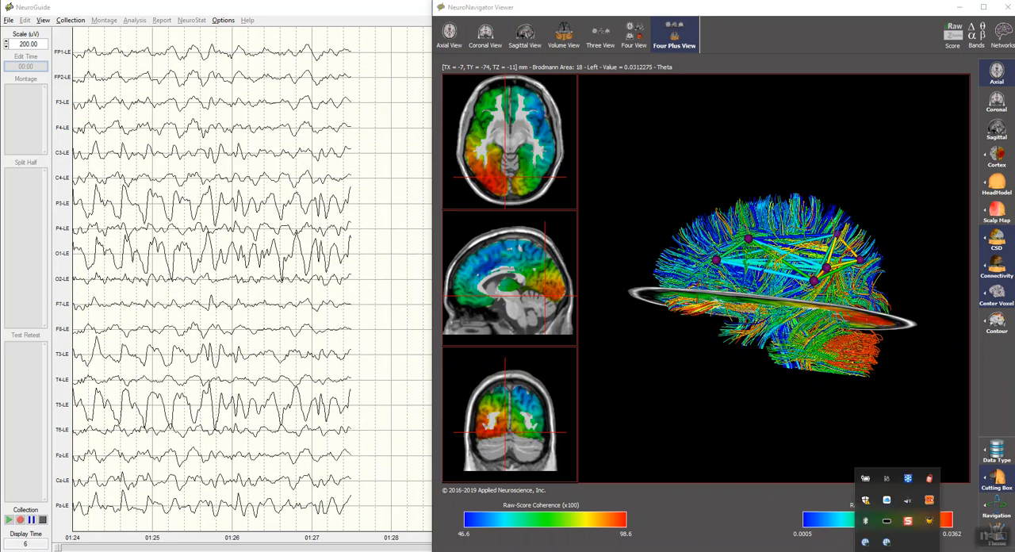